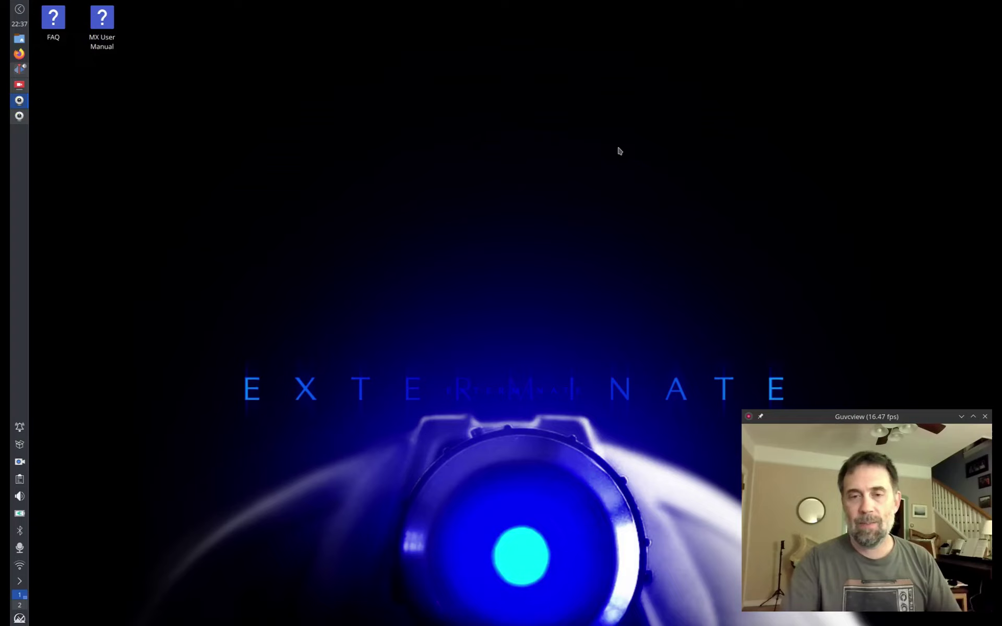
Step: Launch MX User Installed Packages by searching 'user' in the app launcher
{"action": "key", "text": "super"}
{"action": "type", "text": "user"}
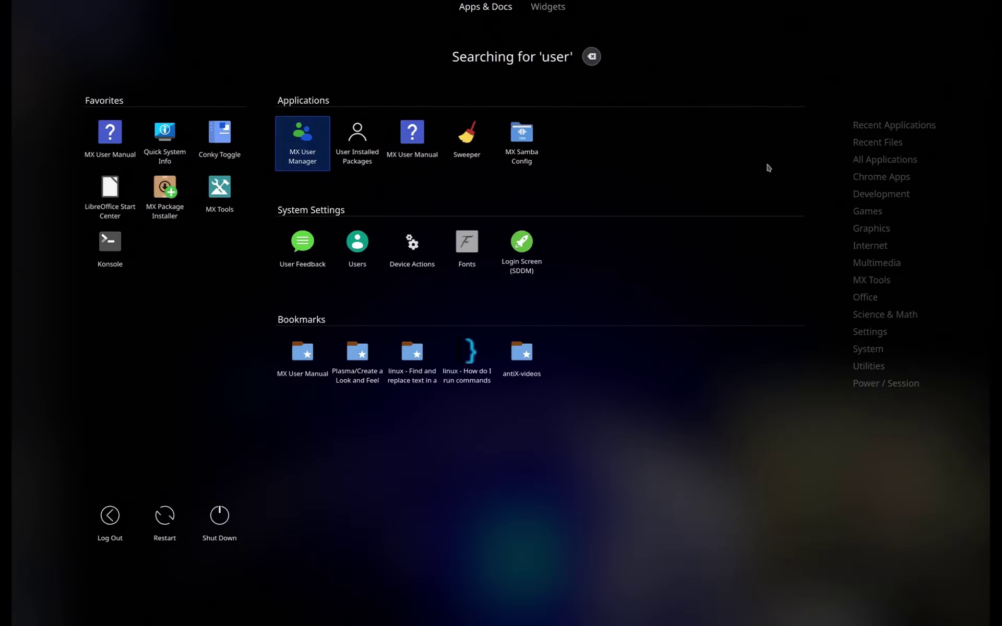
{"action": "key", "text": "Right"}
{"action": "key", "text": "Return"}
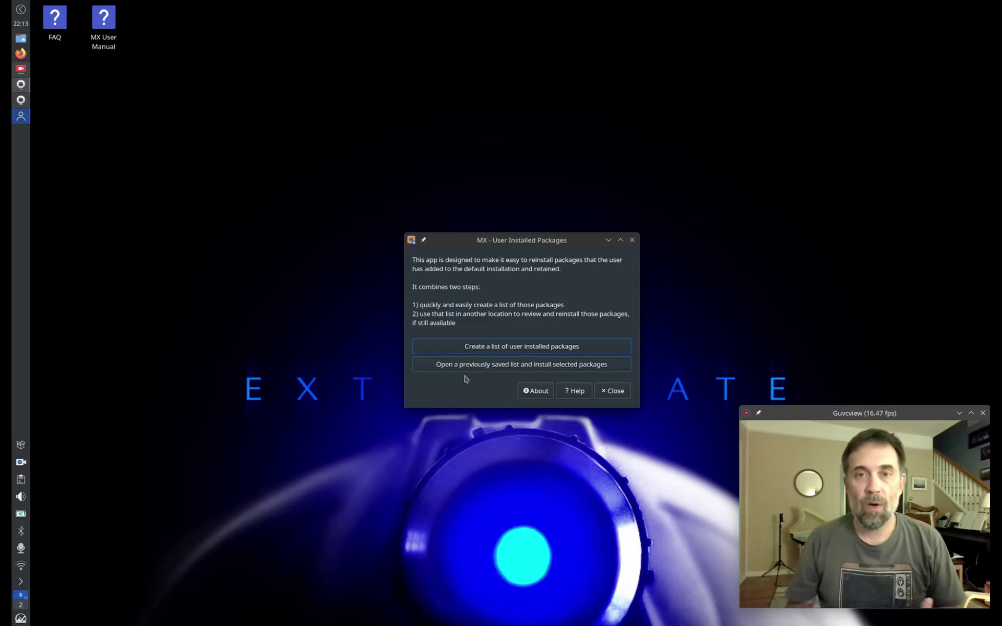
Step: Generate the list of 28 user-installed packages and scroll through their descriptions
{"action": "left_click", "coordinate": [499, 348]}
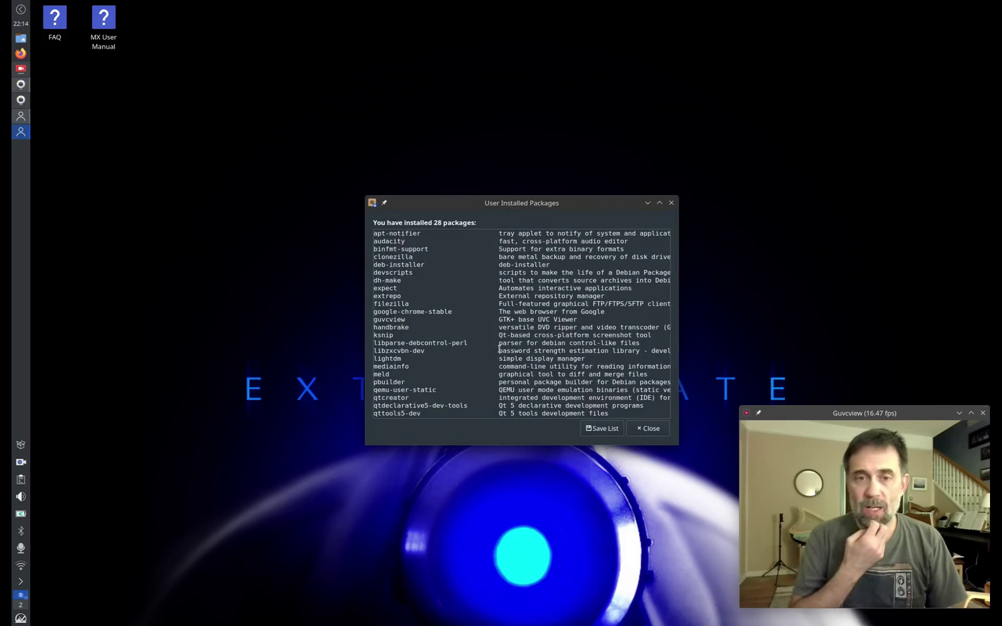
{"action": "left_click", "coordinate": [479, 357]}
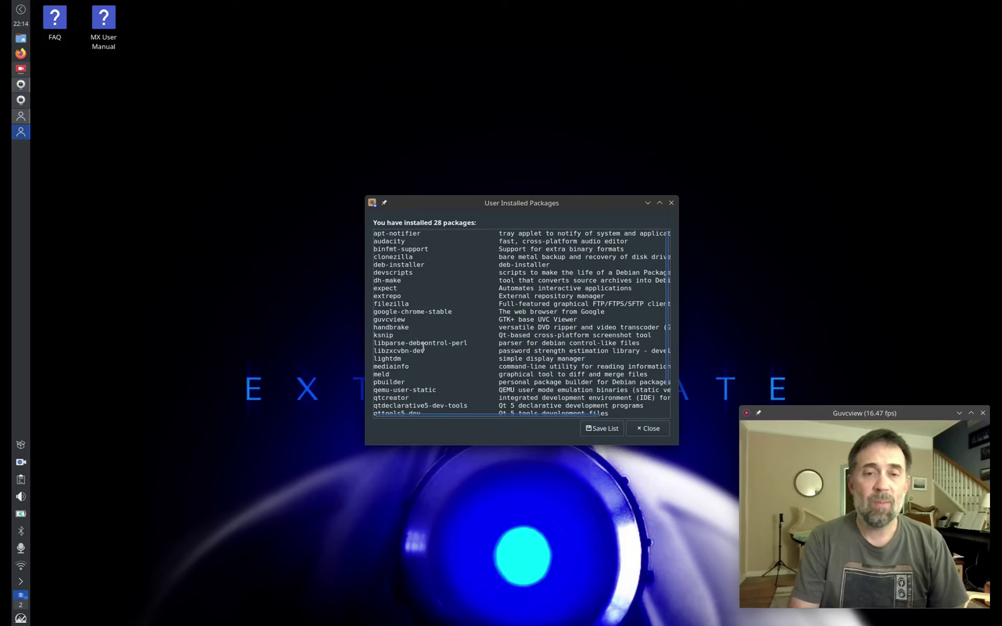
{"action": "scroll", "coordinate": [412, 374], "scroll_direction": "down", "scroll_amount": 2}
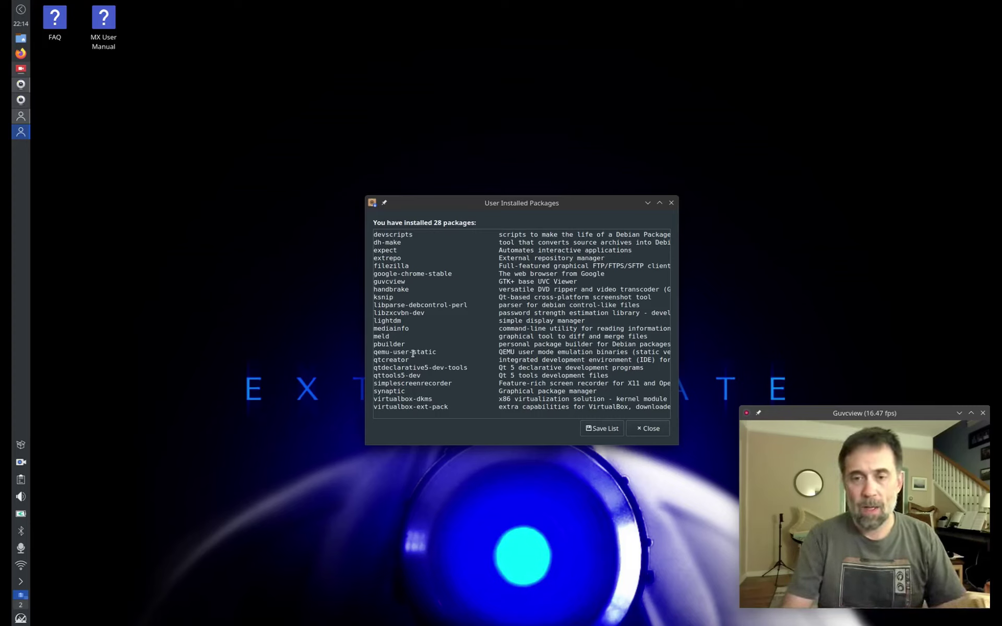
Step: Save the package list as uip-list-2024.11.03_221448.txt in the Documents folder
{"action": "left_click", "coordinate": [605, 431]}
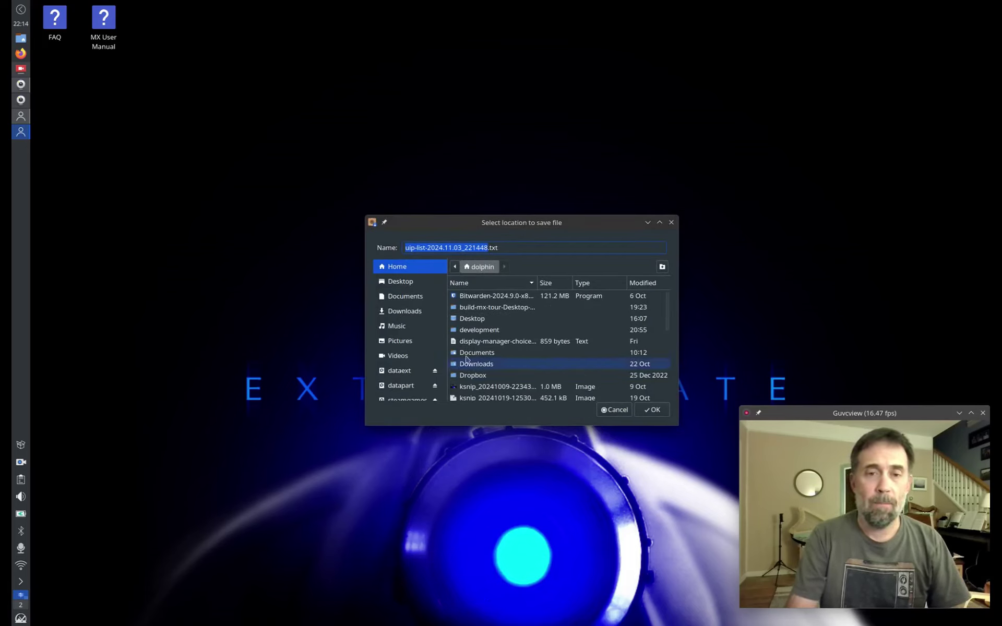
{"action": "left_click", "coordinate": [403, 301]}
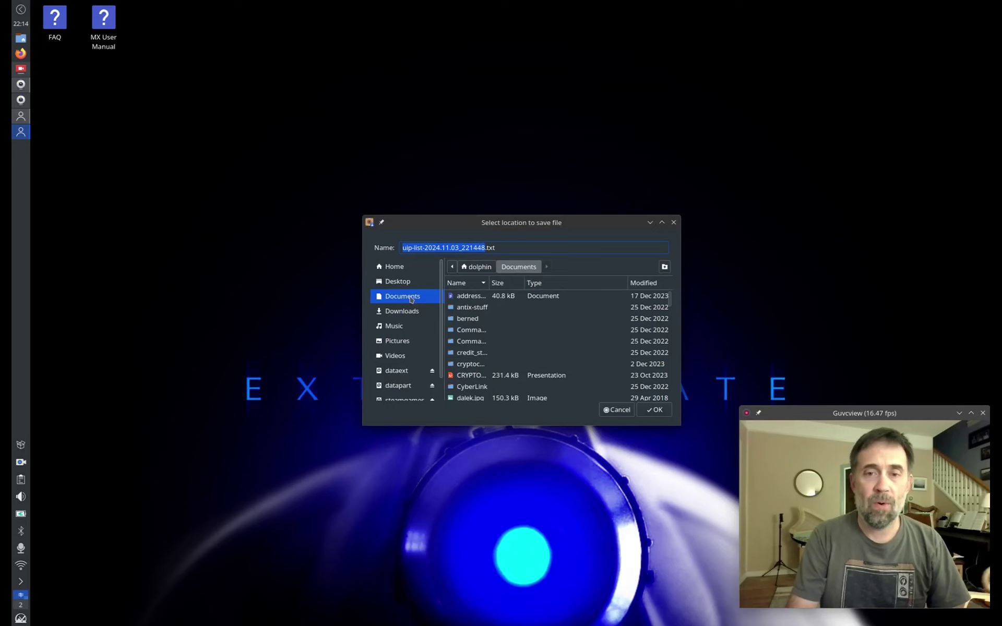
{"action": "left_click", "coordinate": [647, 414]}
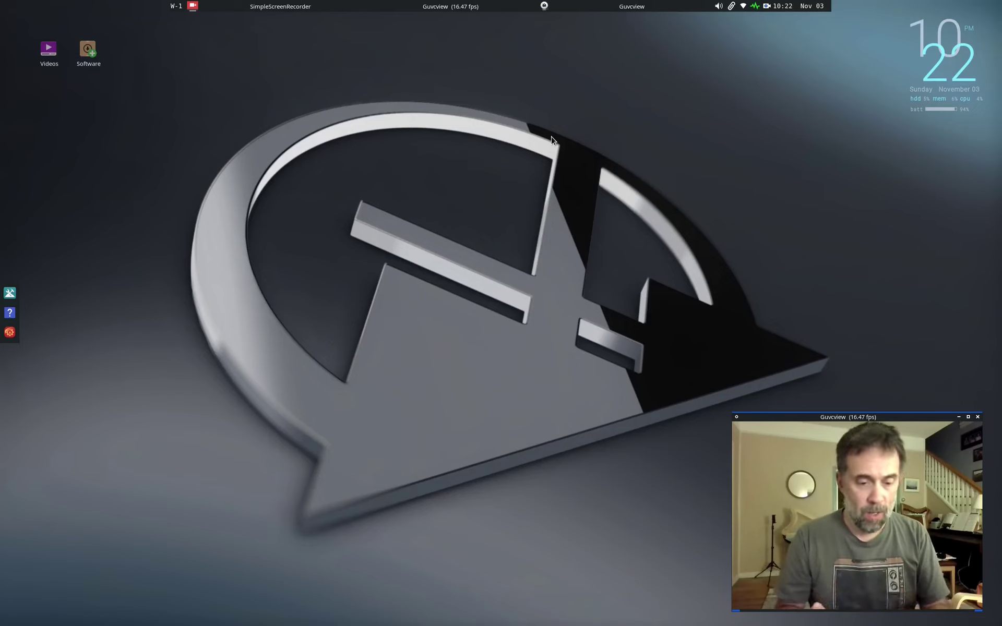
Step: Relaunch User Installed Packages via a 'ui' launcher search and choose to open a previously saved list
{"action": "key", "text": "super"}
{"action": "type", "text": "ui"}
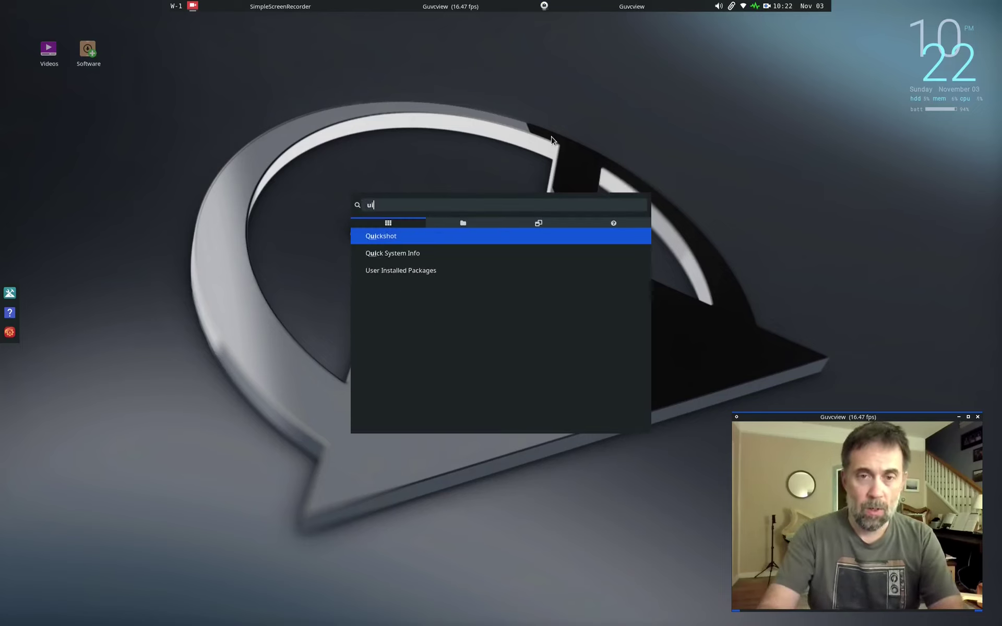
{"action": "key", "text": "Down"}
{"action": "key", "text": "Down"}
{"action": "key", "text": "Return"}
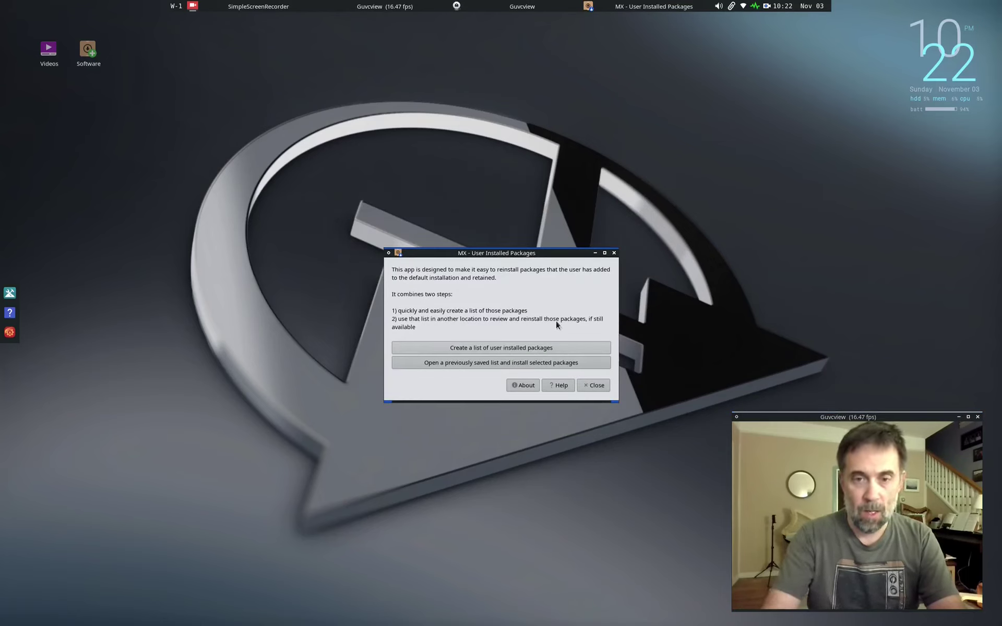
{"action": "left_click", "coordinate": [472, 362]}
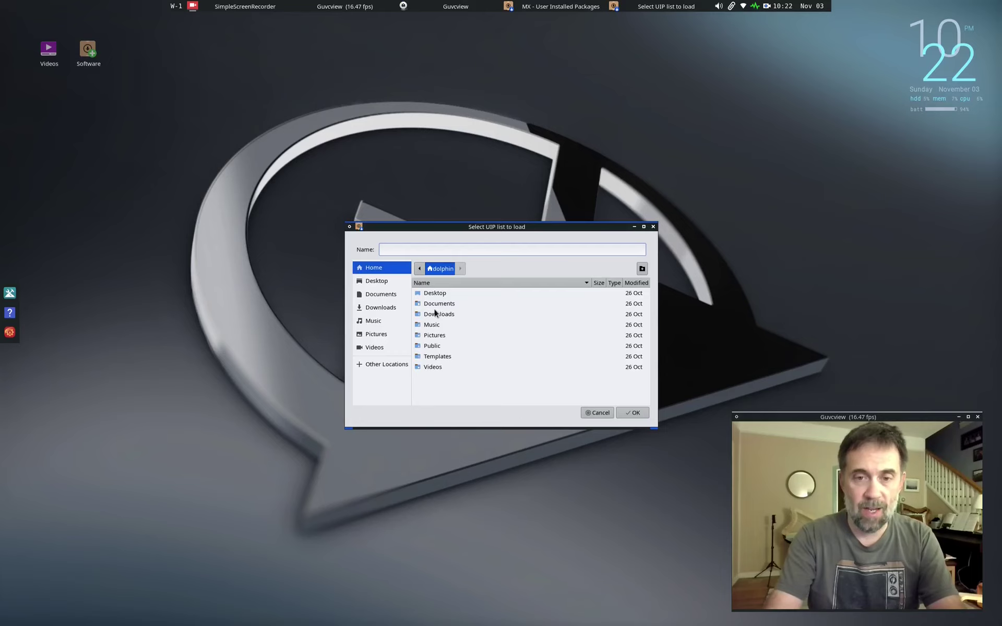
Step: Load the saved uip list from Other Locations > datapart > Documents, found by typing 'ui'
{"action": "left_click", "coordinate": [386, 364]}
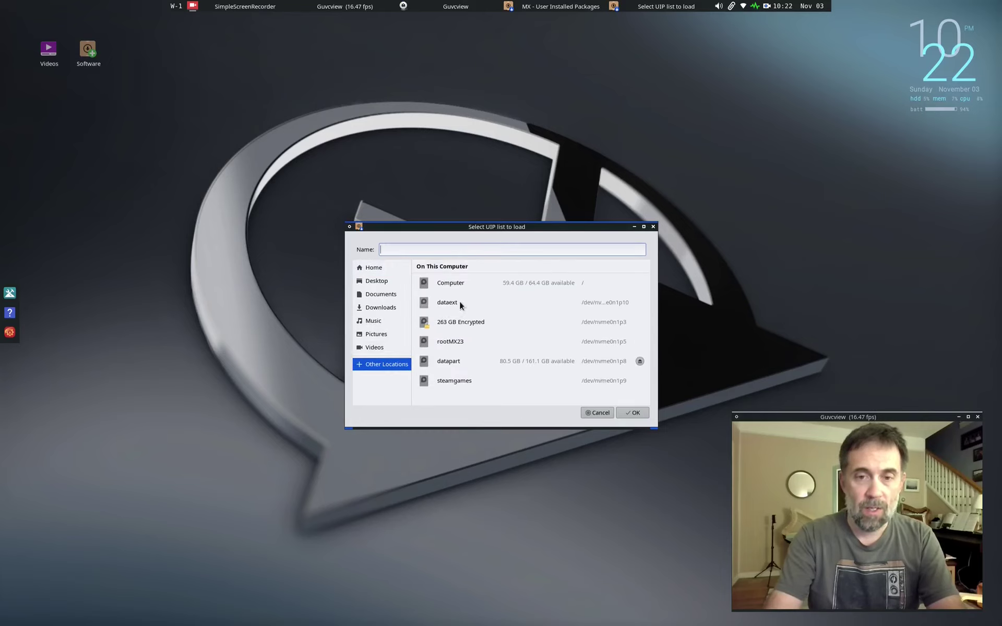
{"action": "left_click", "coordinate": [449, 361]}
{"action": "scroll", "coordinate": [447, 339], "scroll_direction": "down", "scroll_amount": 2}
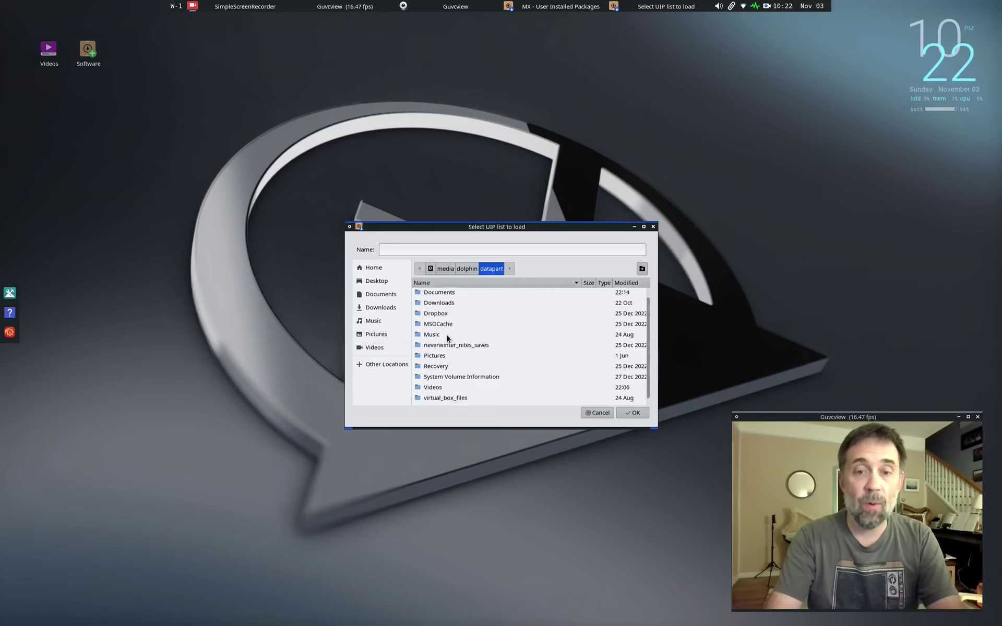
{"action": "scroll", "coordinate": [447, 339], "scroll_direction": "up", "scroll_amount": 2}
{"action": "scroll", "coordinate": [447, 339], "scroll_direction": "down", "scroll_amount": 2}
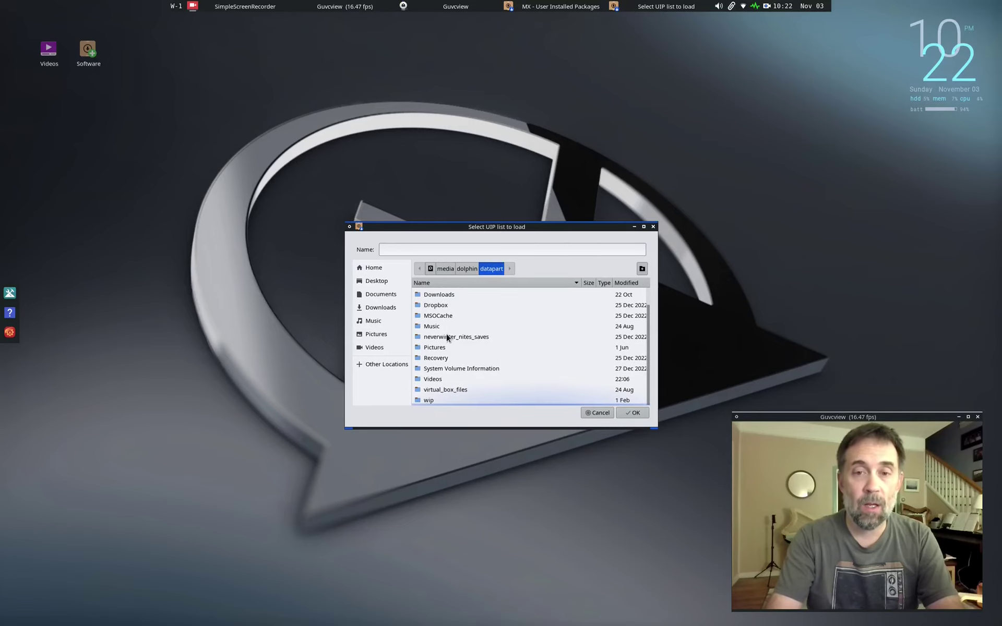
{"action": "scroll", "coordinate": [440, 312], "scroll_direction": "up", "scroll_amount": 2}
{"action": "left_click", "coordinate": [437, 307]}
{"action": "double_click", "coordinate": [438, 307]}
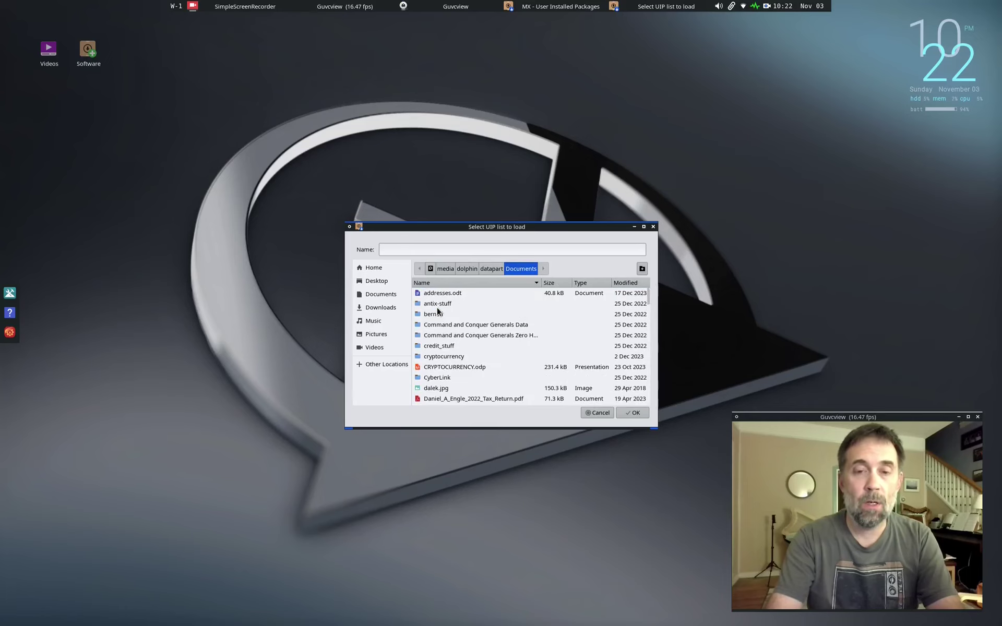
{"action": "scroll", "coordinate": [437, 312], "scroll_direction": "down", "scroll_amount": 2}
{"action": "scroll", "coordinate": [437, 313], "scroll_direction": "down", "scroll_amount": 8}
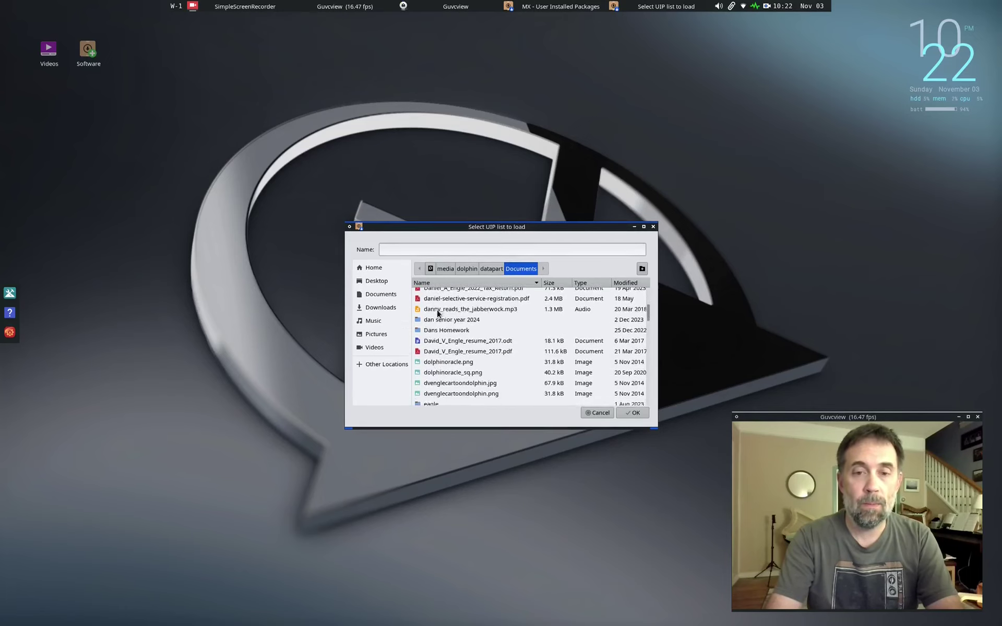
{"action": "type", "text": "u"}
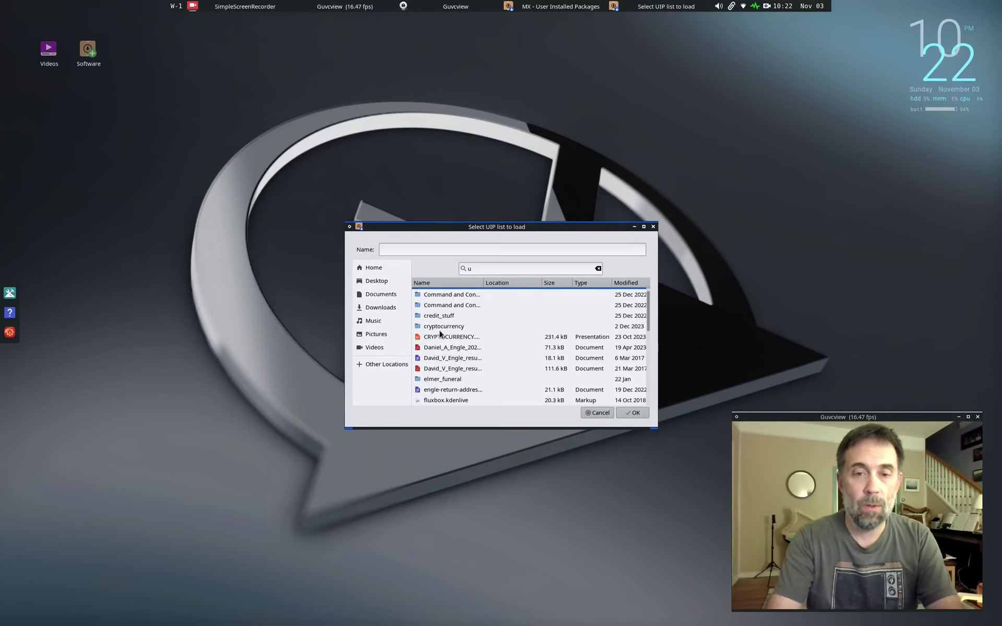
{"action": "type", "text": "i"}
{"action": "key", "text": "Return"}
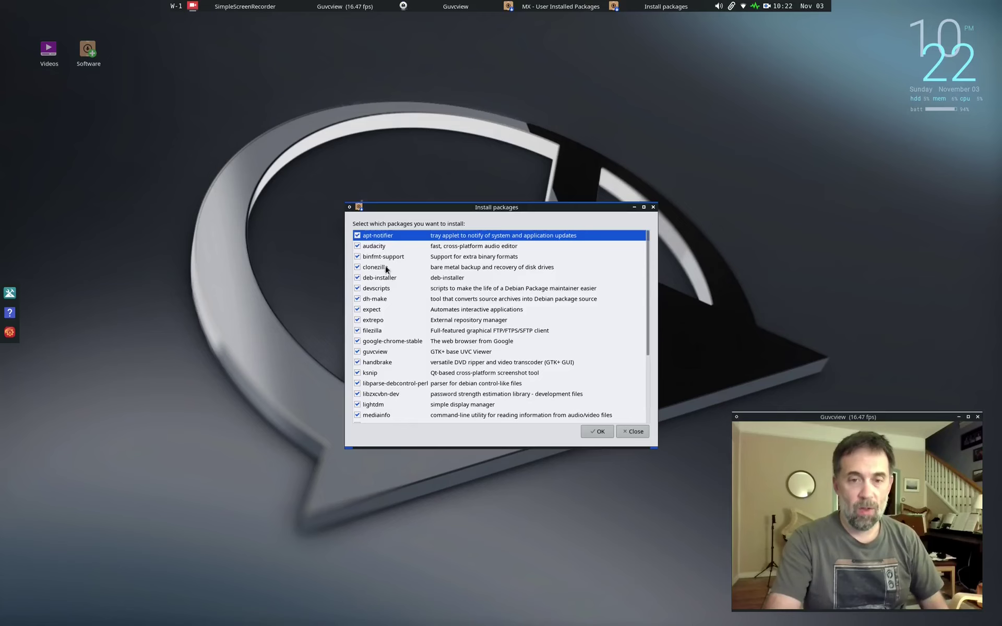
Step: Uncheck virtualbox-dkms and virtualbox-ext-pack at the list's bottom, then confirm installing the rest
{"action": "scroll", "coordinate": [396, 331], "scroll_direction": "down", "scroll_amount": 1}
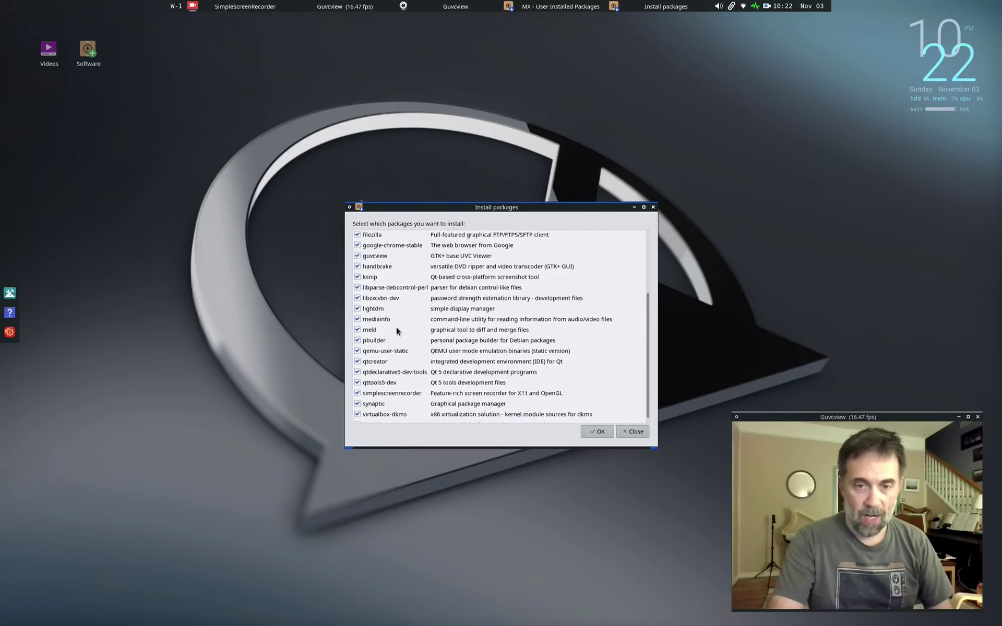
{"action": "scroll", "coordinate": [396, 327], "scroll_direction": "down", "scroll_amount": 1}
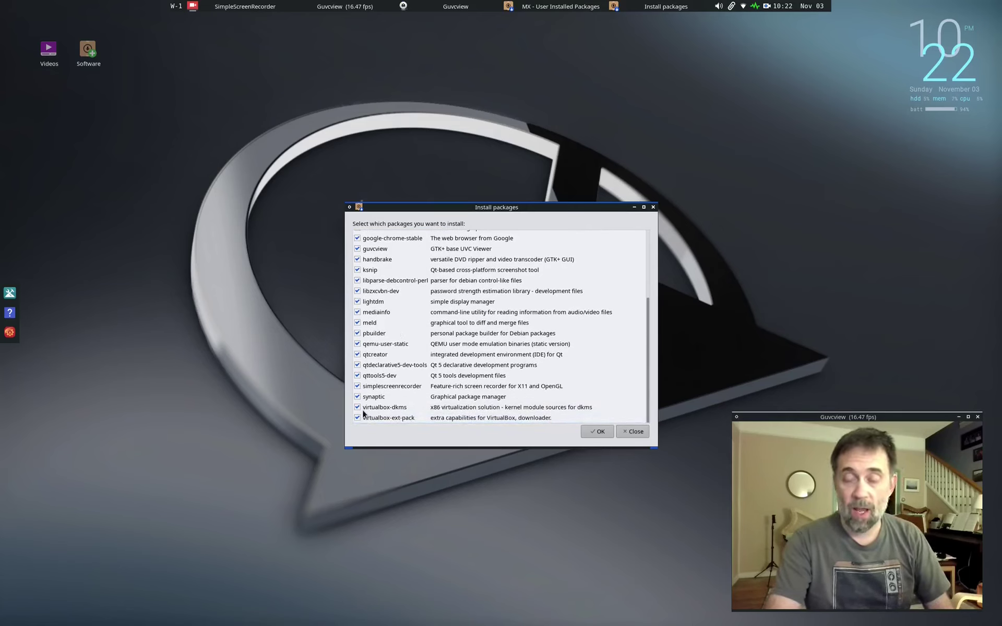
{"action": "scroll", "coordinate": [395, 353], "scroll_direction": "up", "scroll_amount": 4}
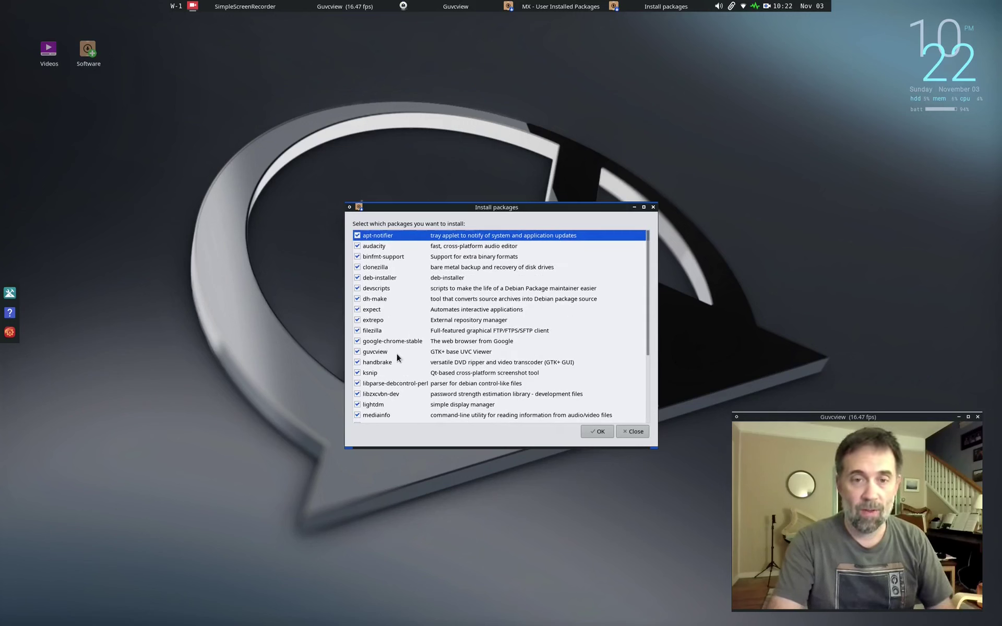
{"action": "scroll", "coordinate": [396, 357], "scroll_direction": "down", "scroll_amount": 4}
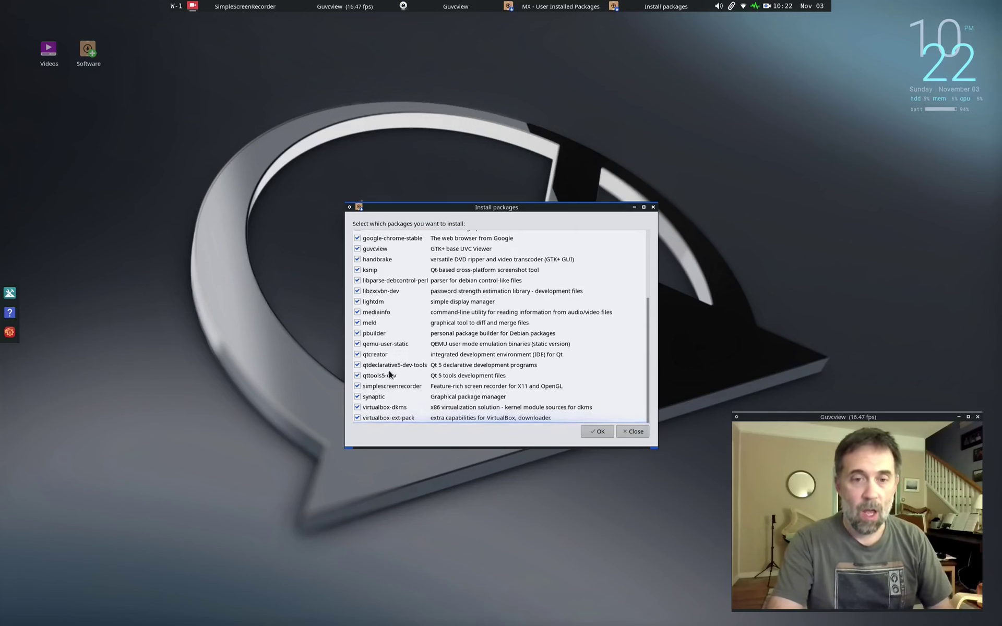
{"action": "left_click", "coordinate": [358, 407]}
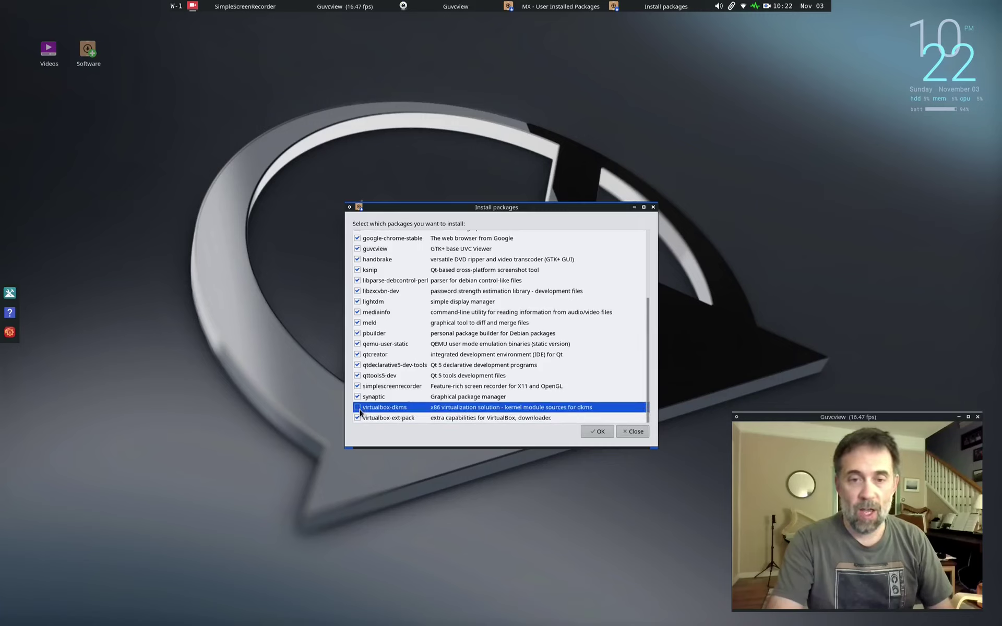
{"action": "left_click", "coordinate": [358, 417]}
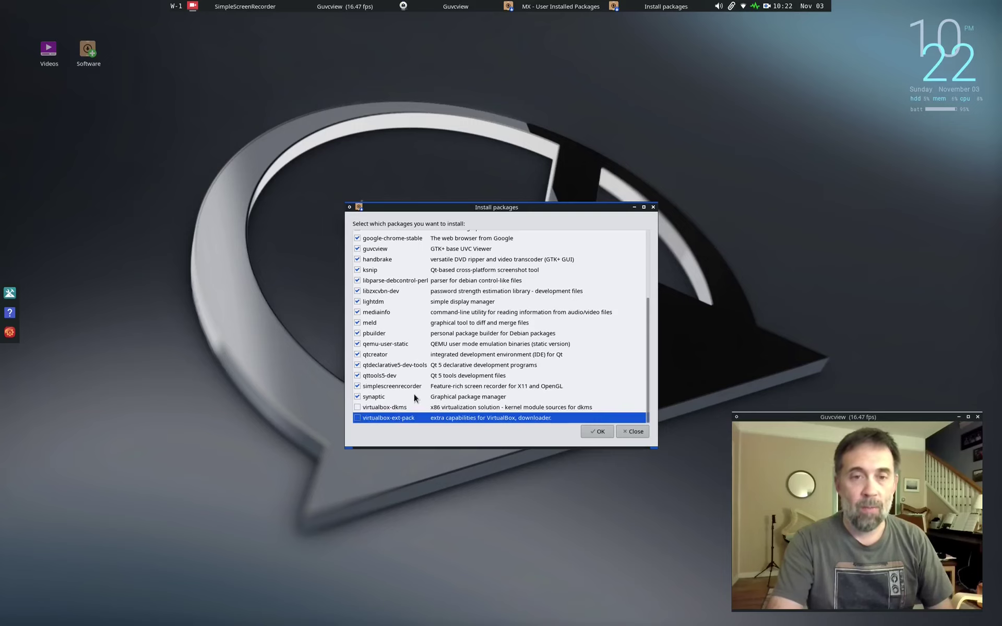
{"action": "scroll", "coordinate": [415, 396], "scroll_direction": "up", "scroll_amount": 2}
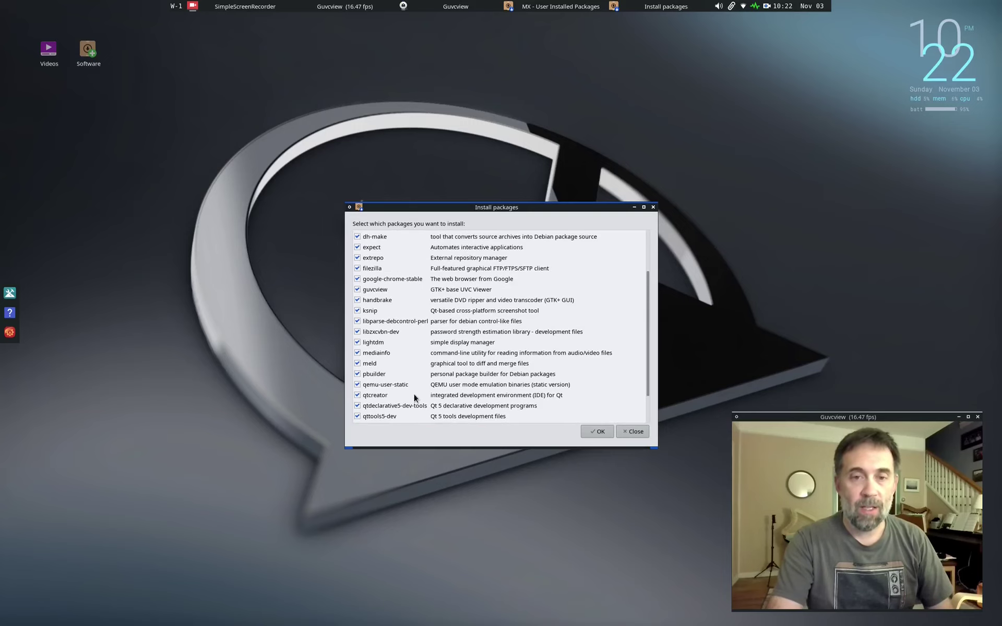
{"action": "left_click", "coordinate": [599, 428]}
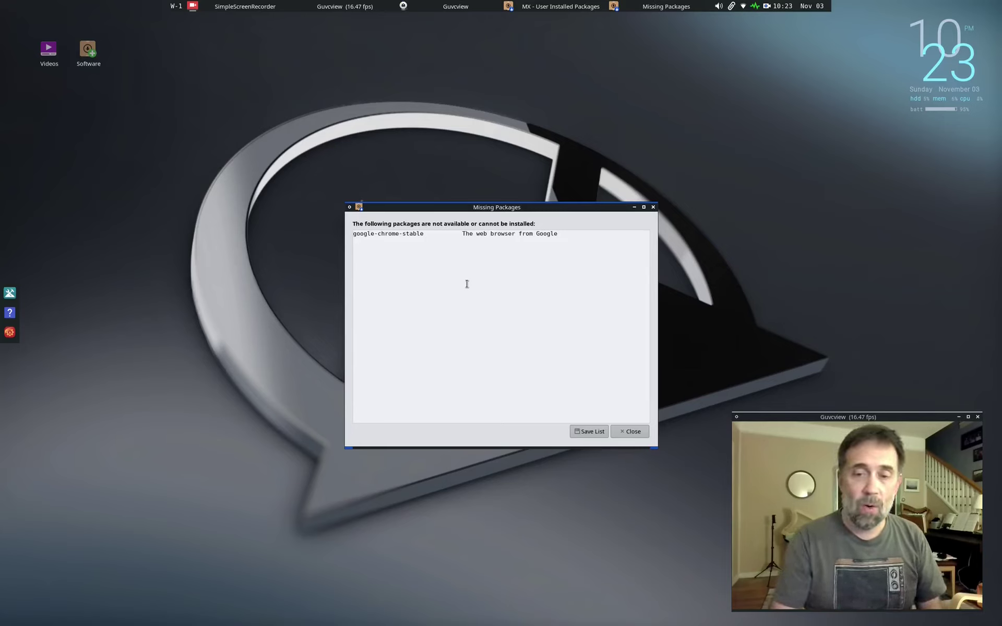
Step: Save the missing google-chrome-stable list as uip-missing-241103-222344.txt
{"action": "left_click", "coordinate": [590, 430]}
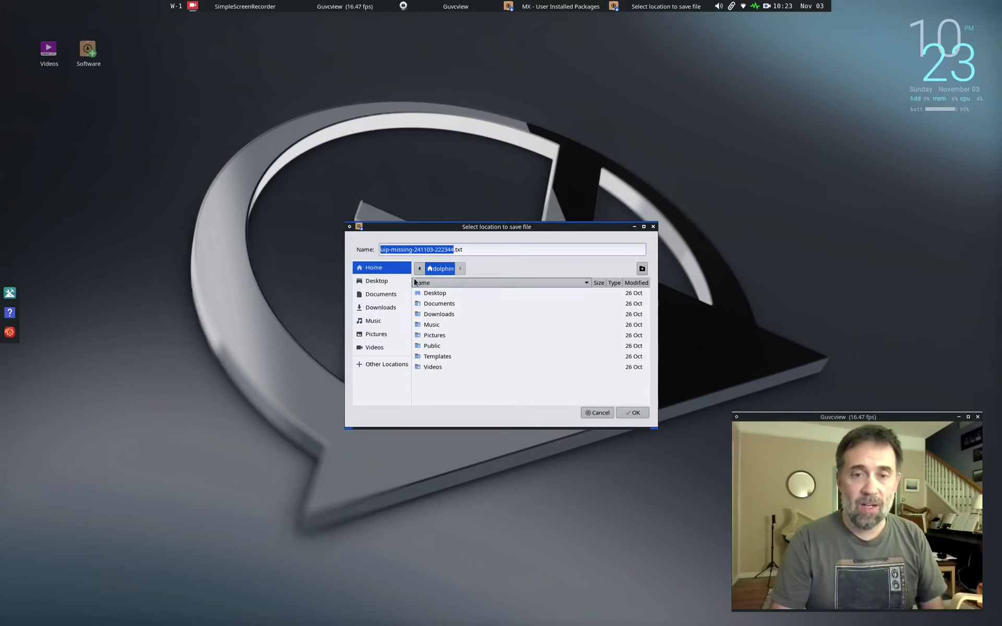
{"action": "left_click", "coordinate": [630, 415]}
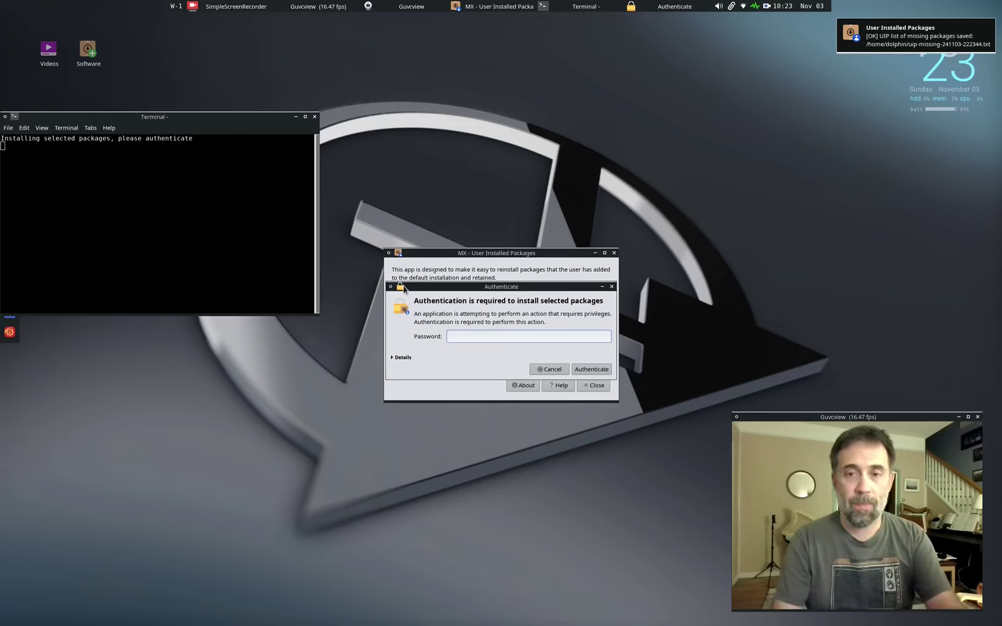
Step: Authenticate with the account password, answer y to install the 163 packages, and centre the Terminal
{"action": "type", "text": "•••••"}
{"action": "key", "text": "Return"}
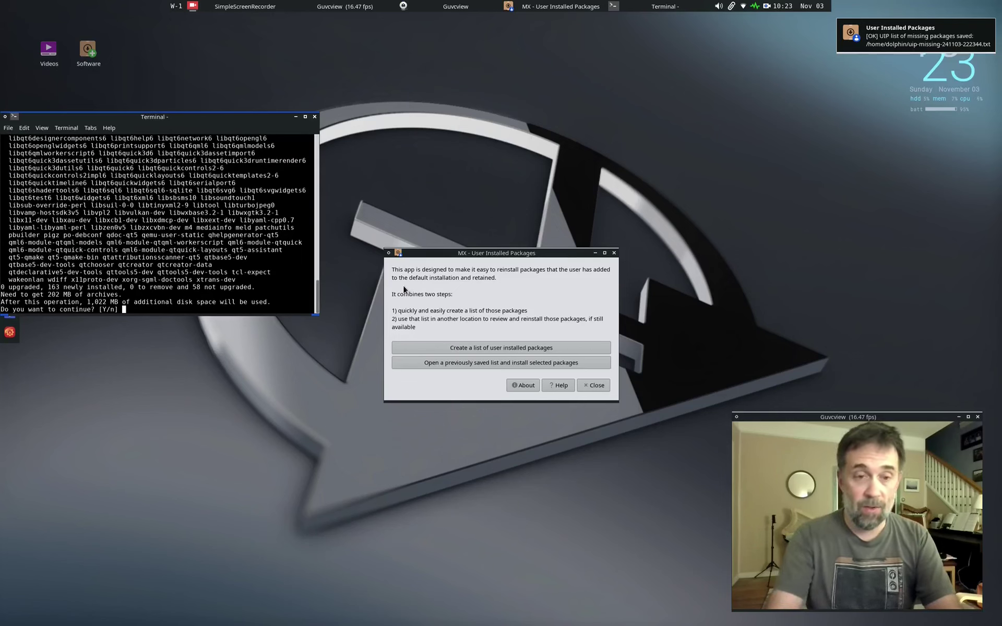
{"action": "type", "text": "y"}
{"action": "key", "text": "Return"}
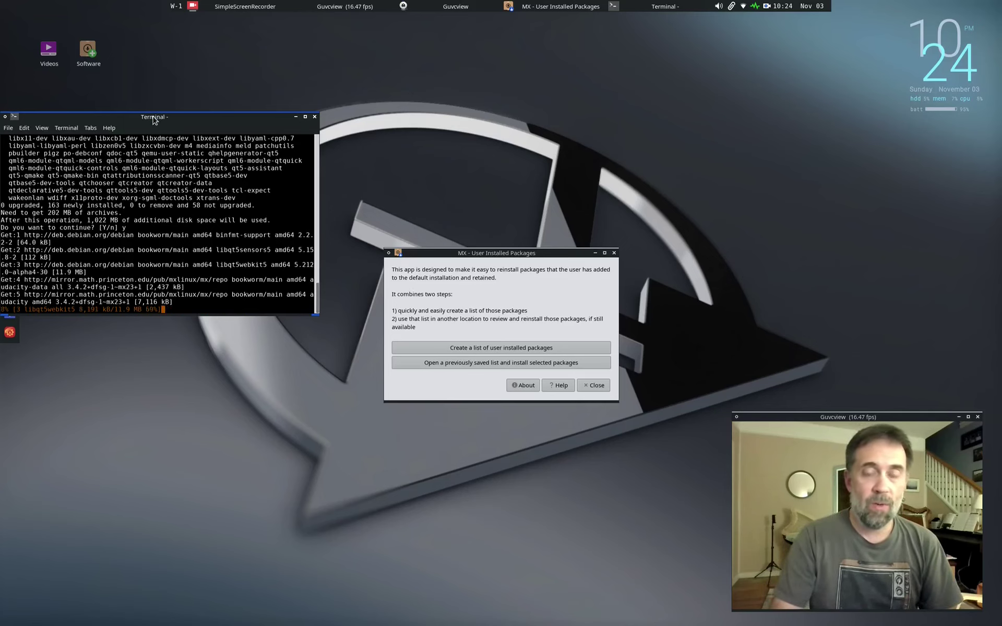
{"action": "left_click_drag", "start_coordinate": [154, 119], "coordinate": [345, 52]}
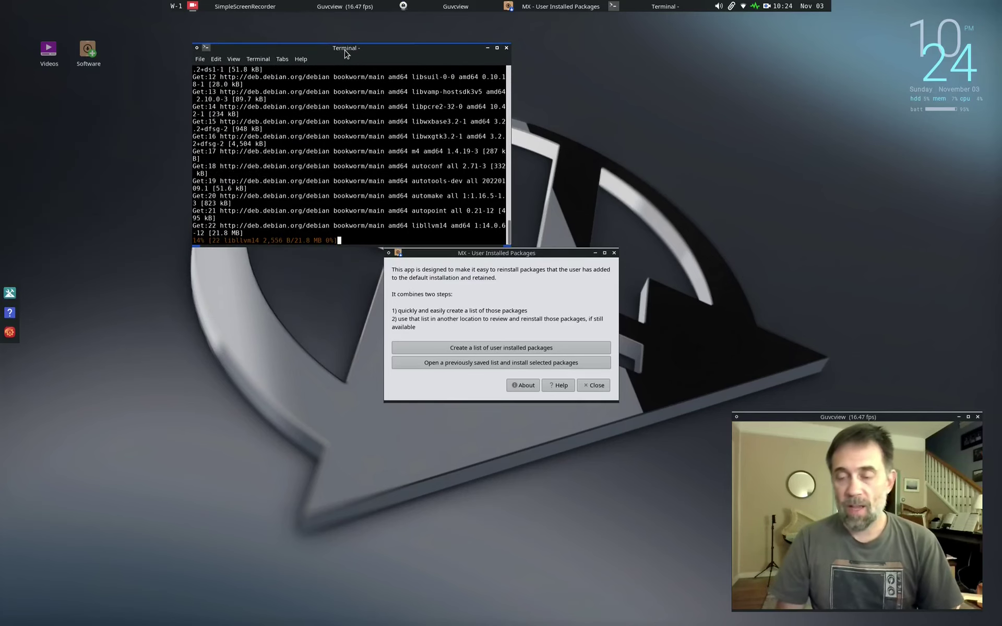